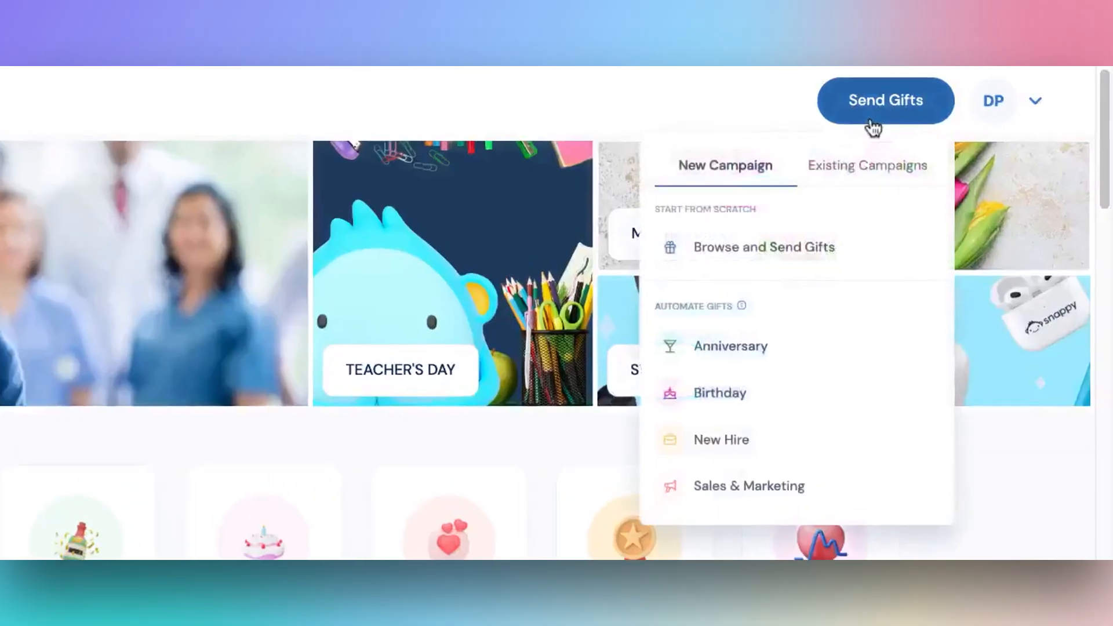
- Start browsing gifts and set the recipient countries to United States and United Kingdom
left_click(787, 264)
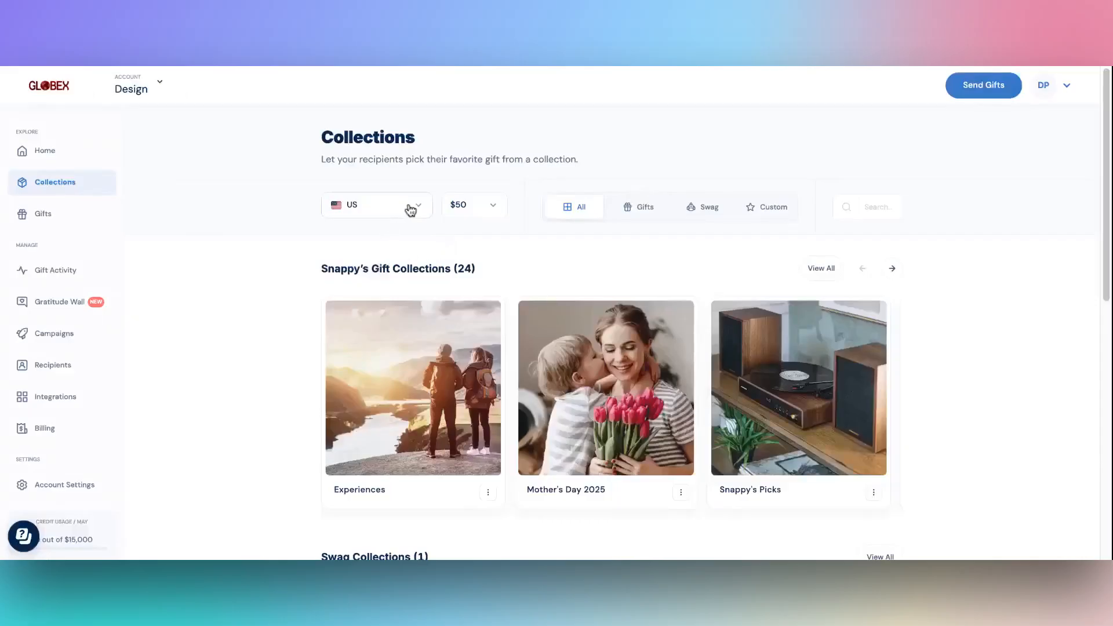
left_click(411, 210)
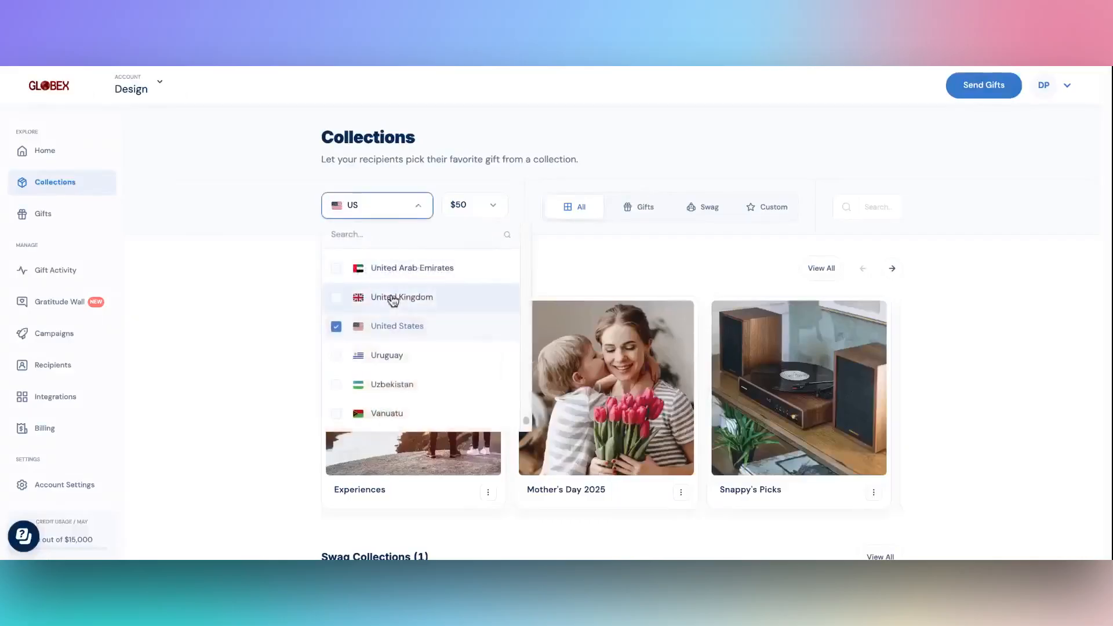
left_click(421, 211)
- Set a custom budget range of $25 to $60 for the collections
left_click(494, 209)
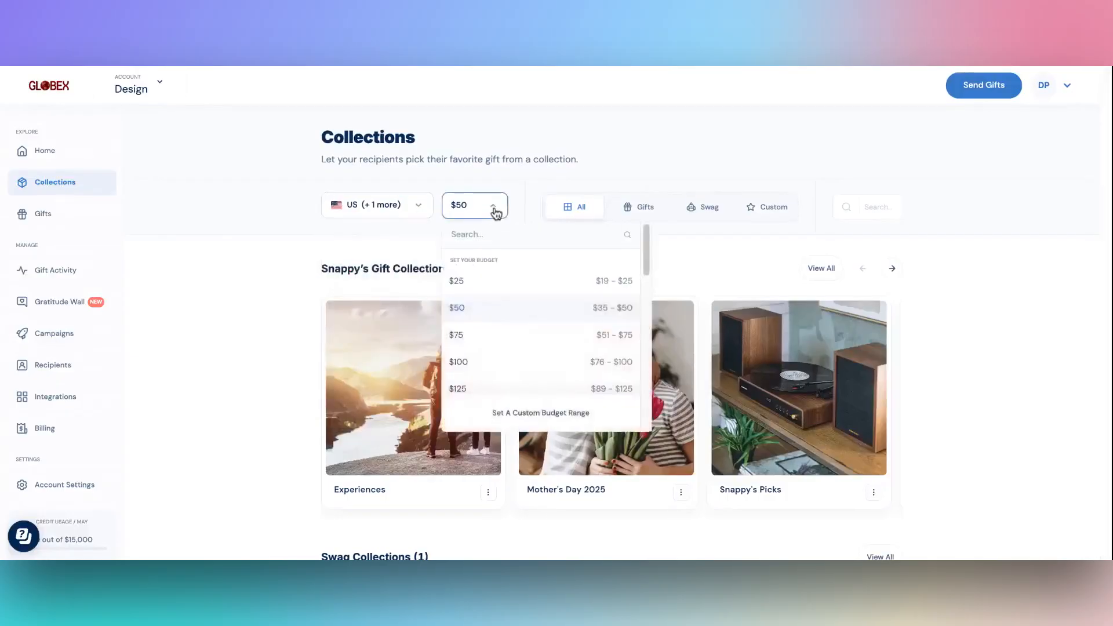
left_click(513, 416)
left_click(490, 414)
type("25")
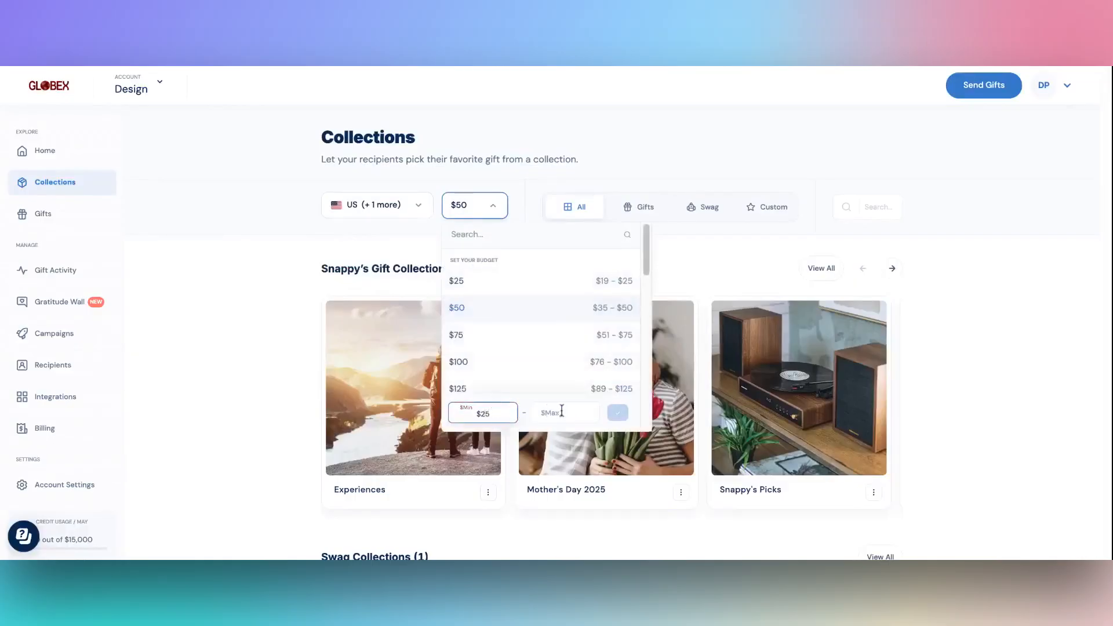
type("60")
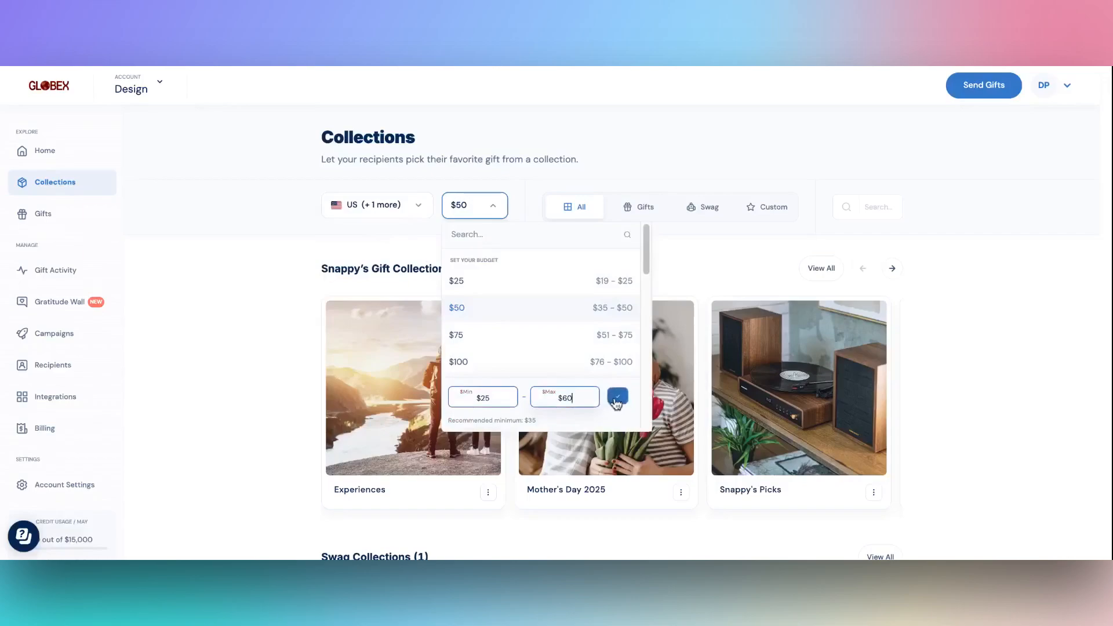
left_click(617, 398)
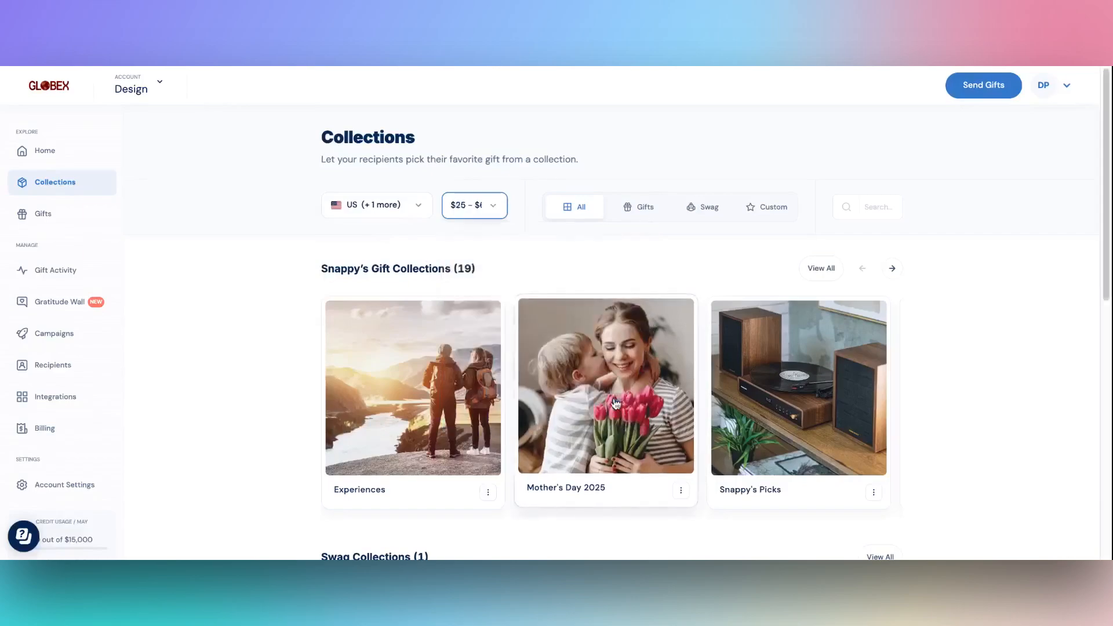
- Open the Snappy's Picks collection, browse its gifts, and continue with this collection
left_click(797, 428)
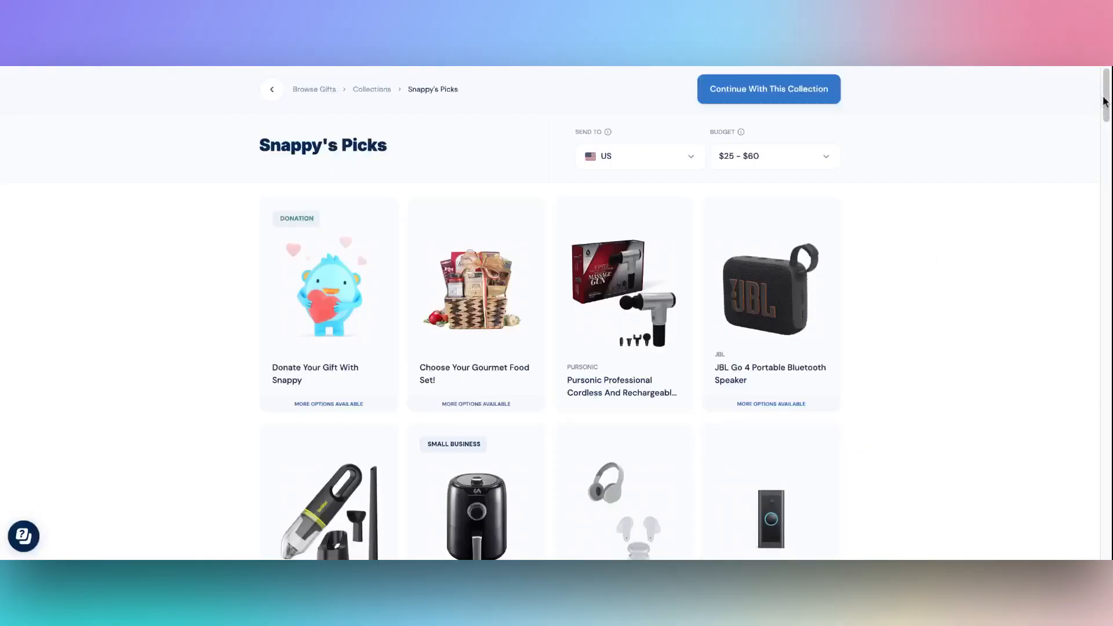
left_click_drag(1104, 102, 1060, 295)
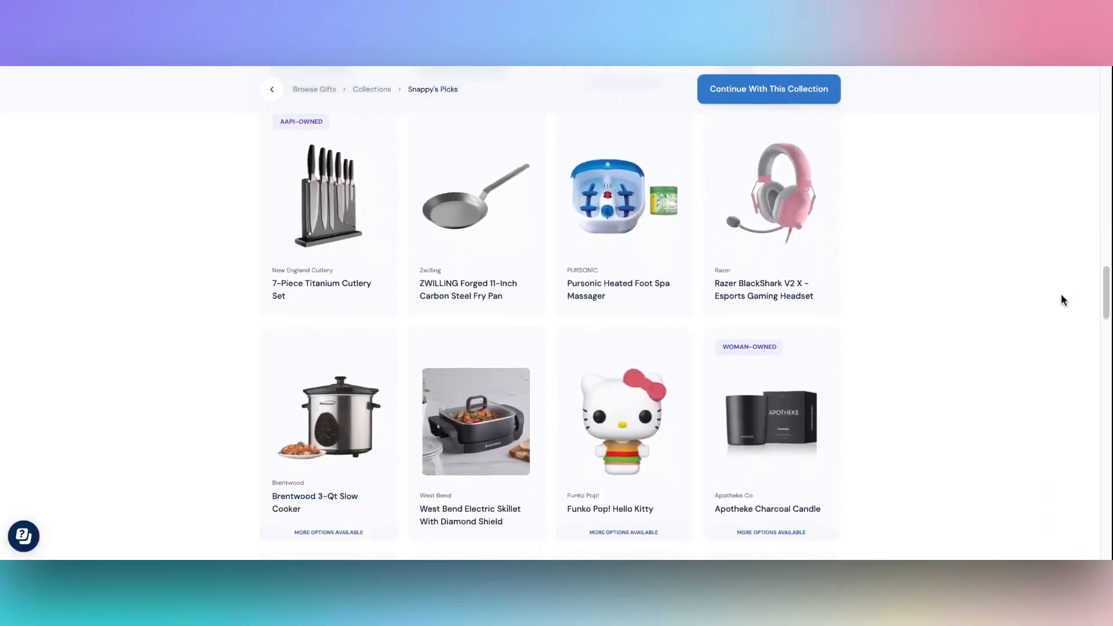
left_click(757, 97)
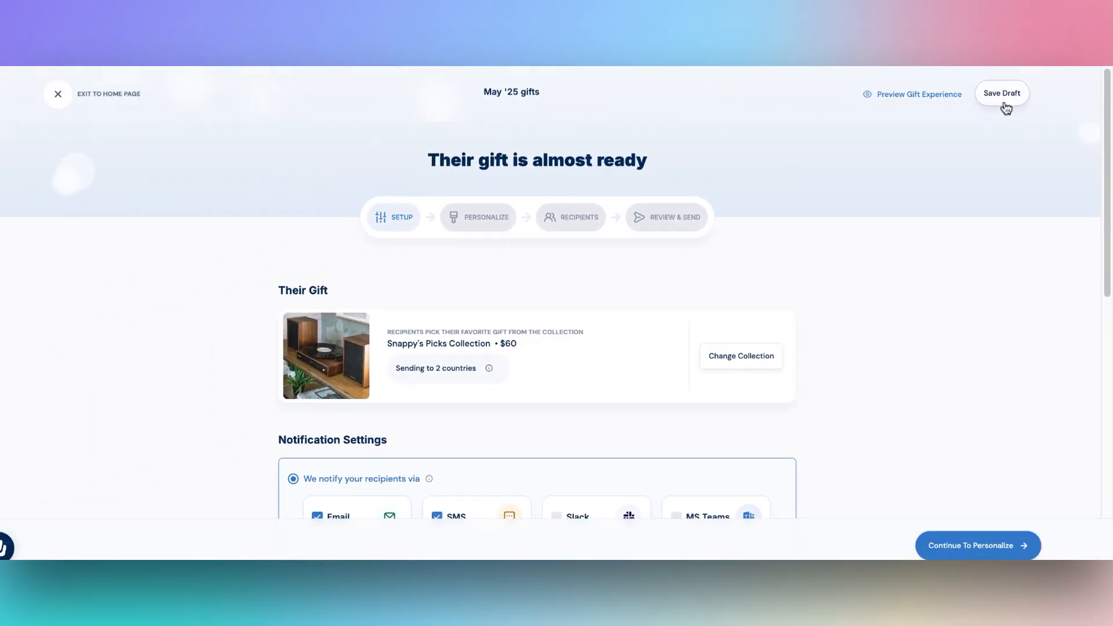
- Select the option to send gift links or codes manually in the notification settings
scroll(379, 226, "down", 2)
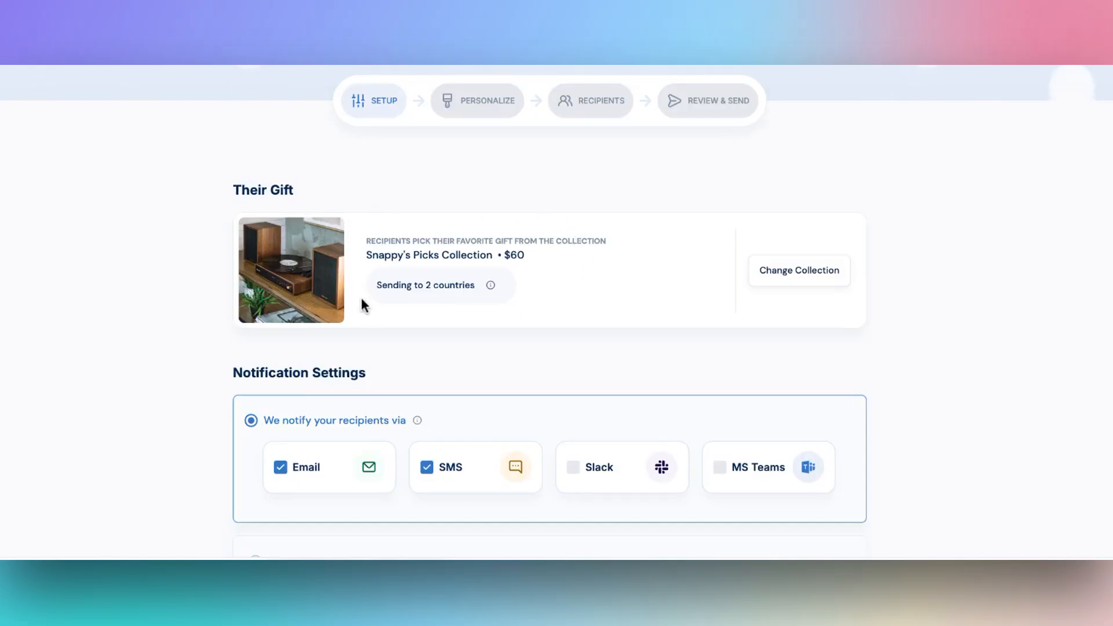
scroll(409, 323, "down", 2)
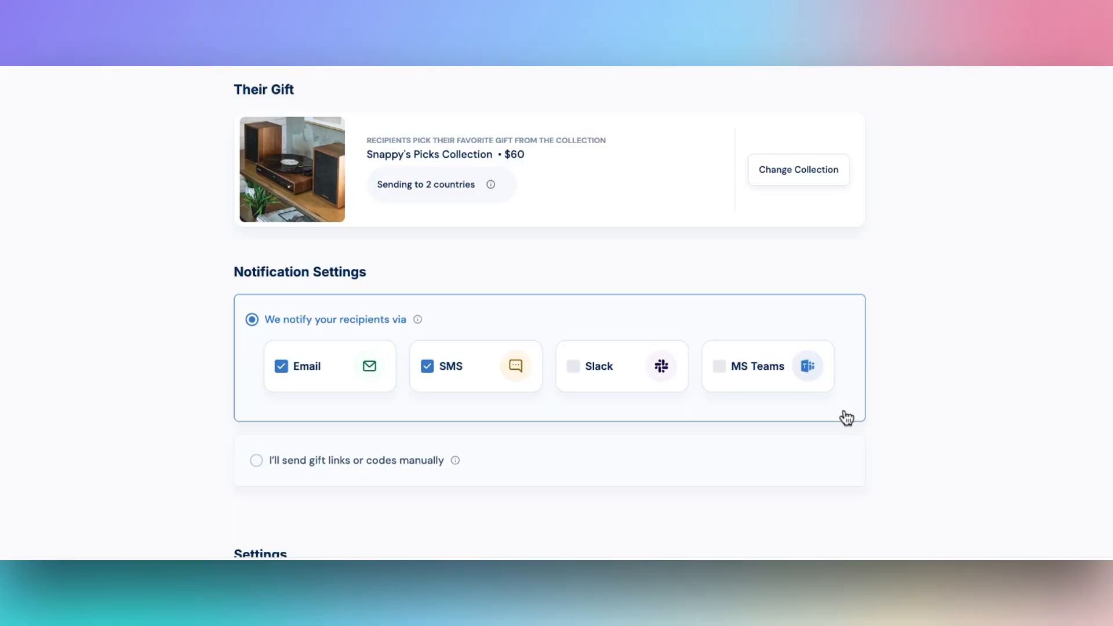
left_click(256, 464)
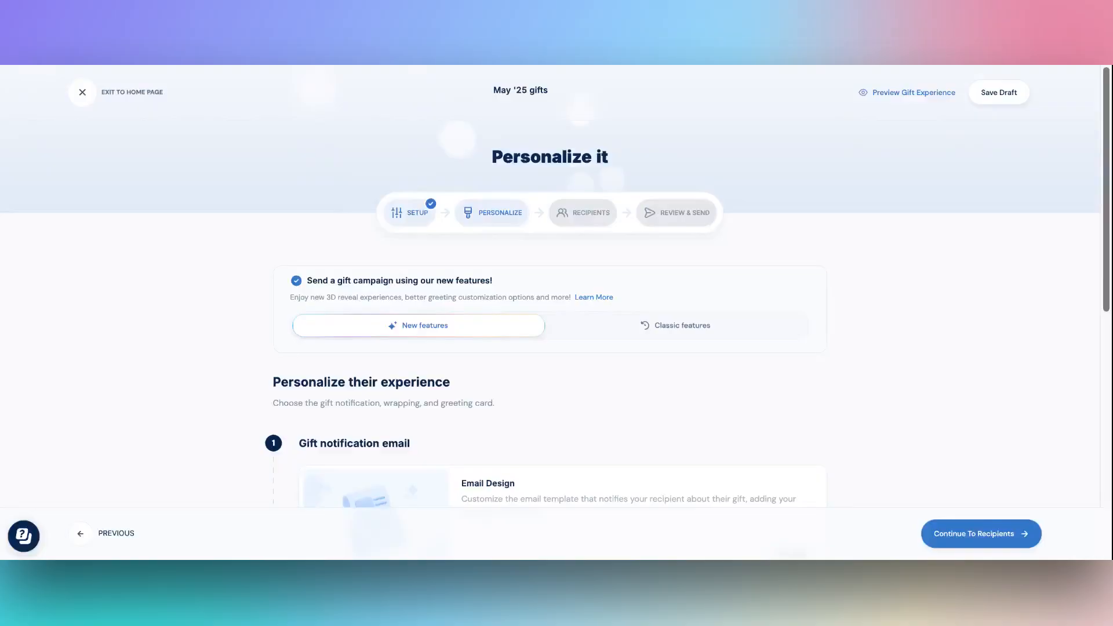
- Replace the gift notification email's body text with 'thank you for all your hard work!' and save the changes
scroll(1095, 441, "down", 8)
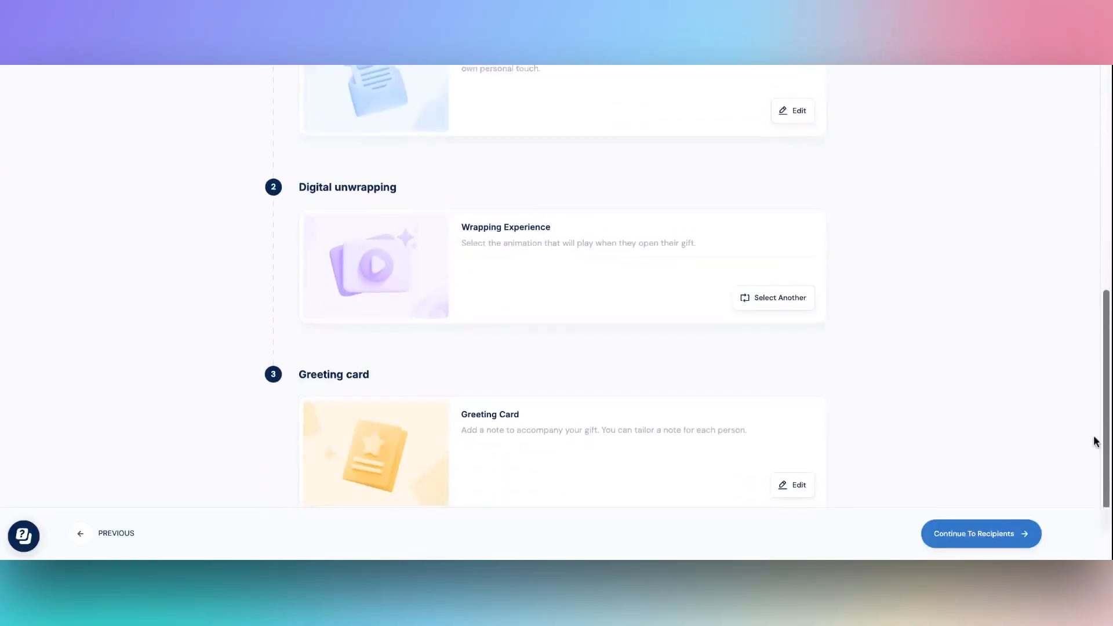
scroll(1101, 450, "up", 3)
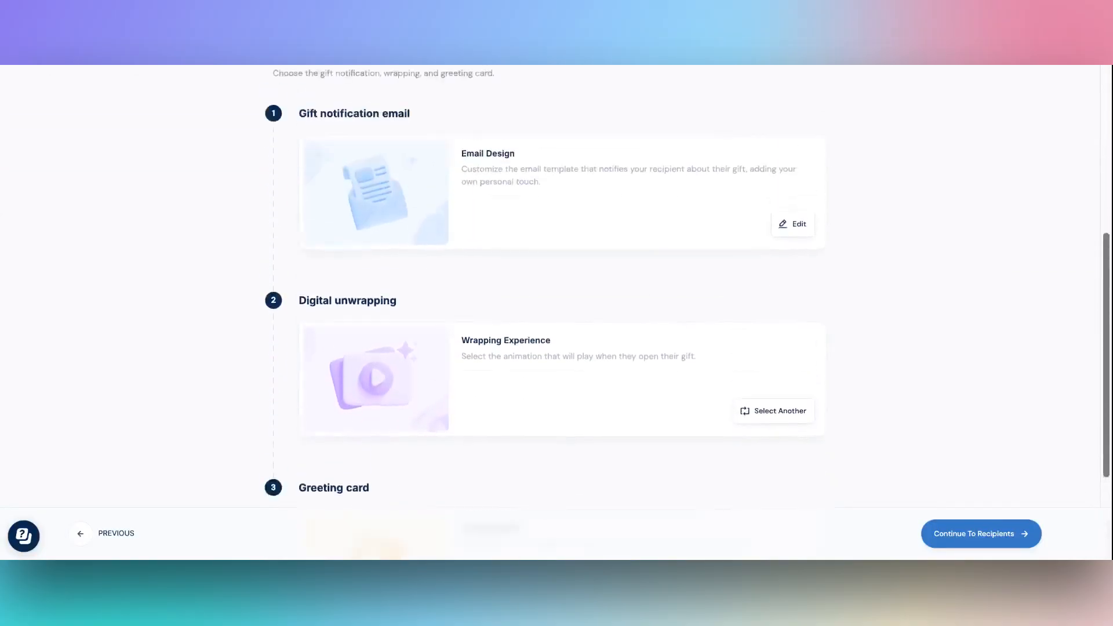
scroll(555, 287, "up", 6)
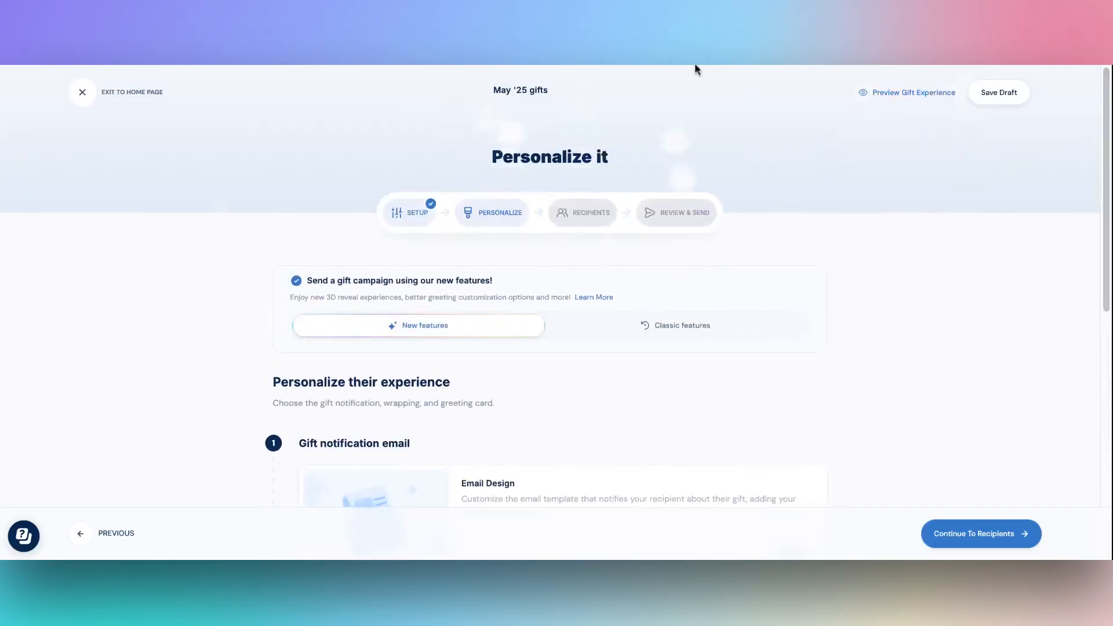
scroll(246, 194, "down", 4)
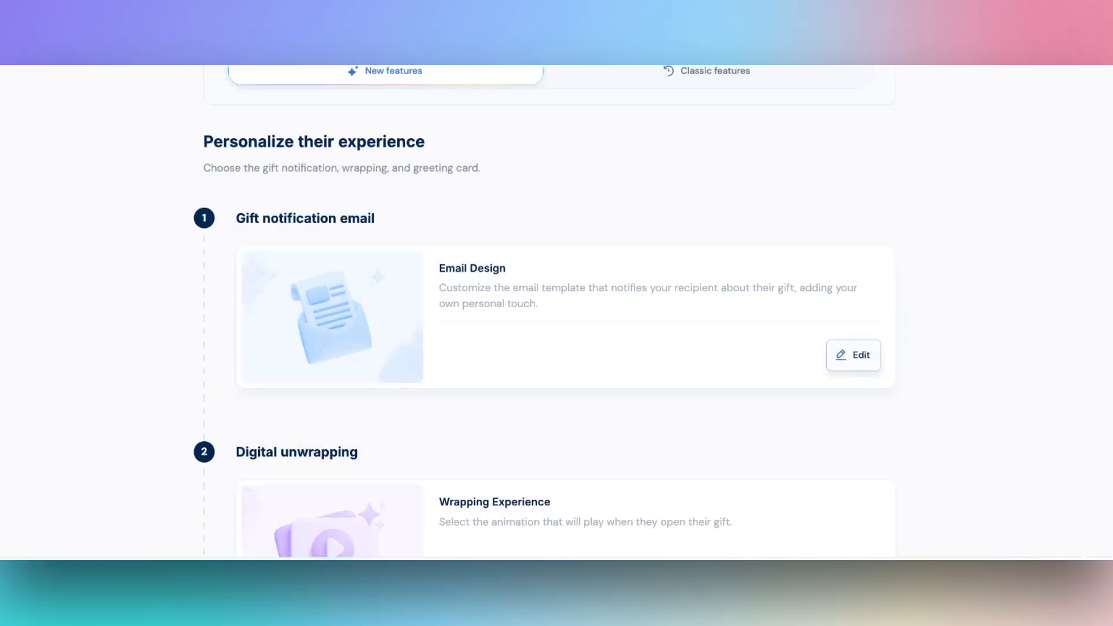
left_click(853, 354)
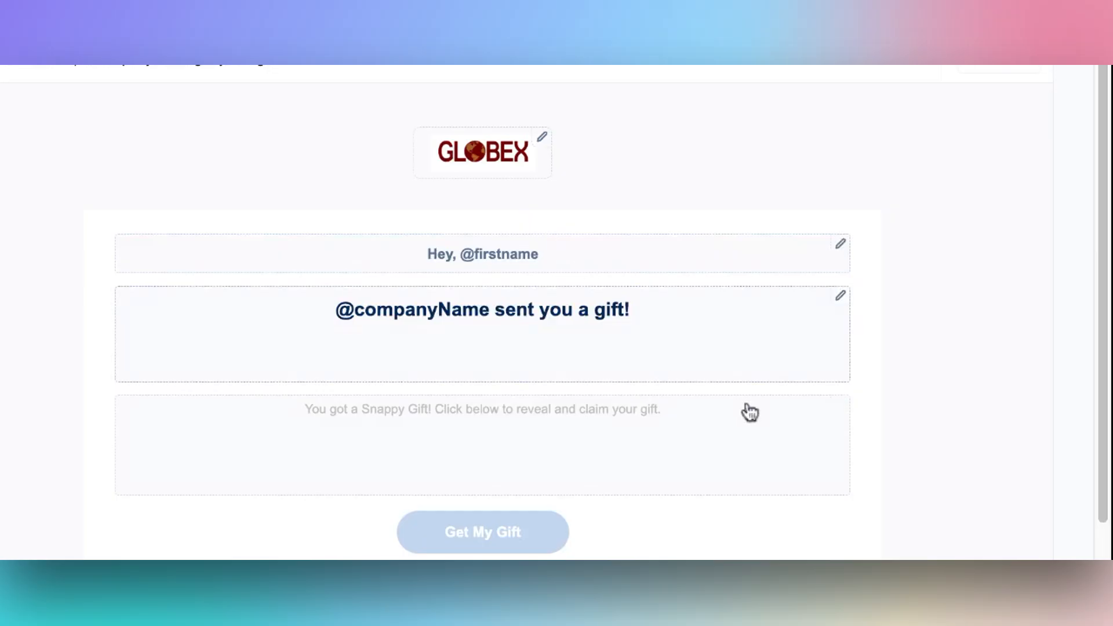
left_click(783, 427)
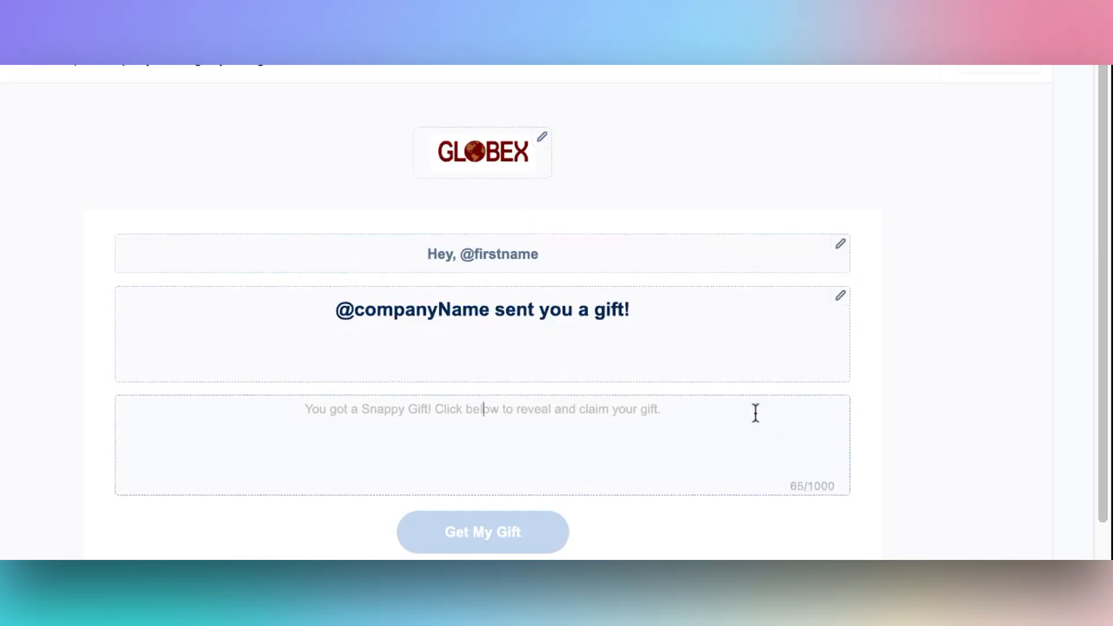
key("ctrl+a")
type("Thank you for all your hard work!")
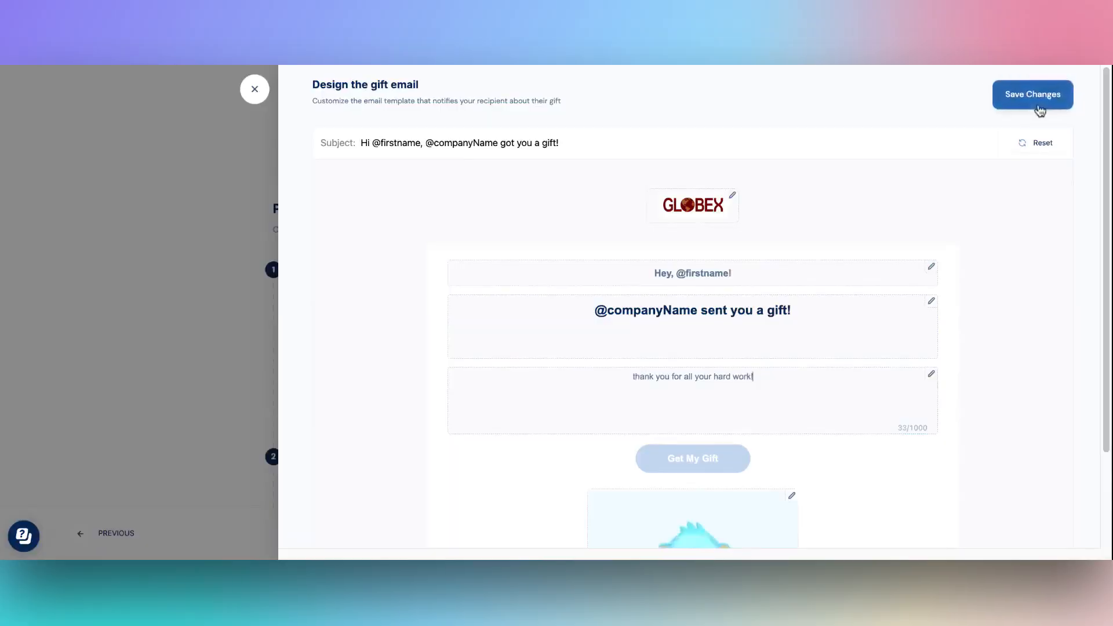
left_click(1034, 95)
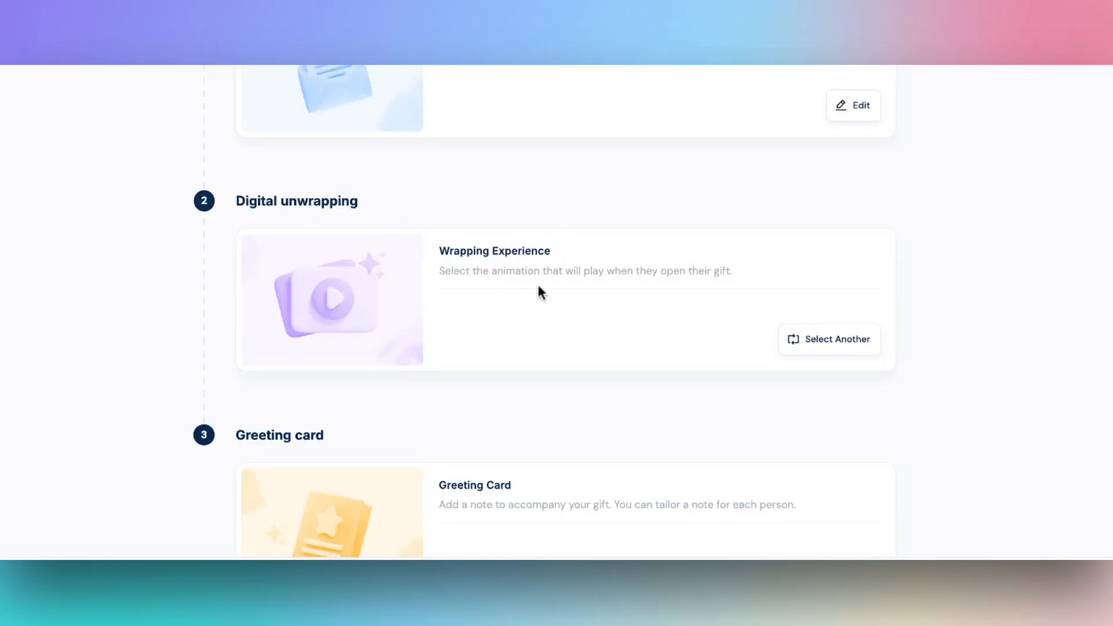
- Change the digital wrapping to Magical Gratitude and save the changes
left_click(816, 348)
mouse_move(1106, 108)
left_mouse_down()
mouse_move(1066, 416)
mouse_move(1105, 107)
left_mouse_up()
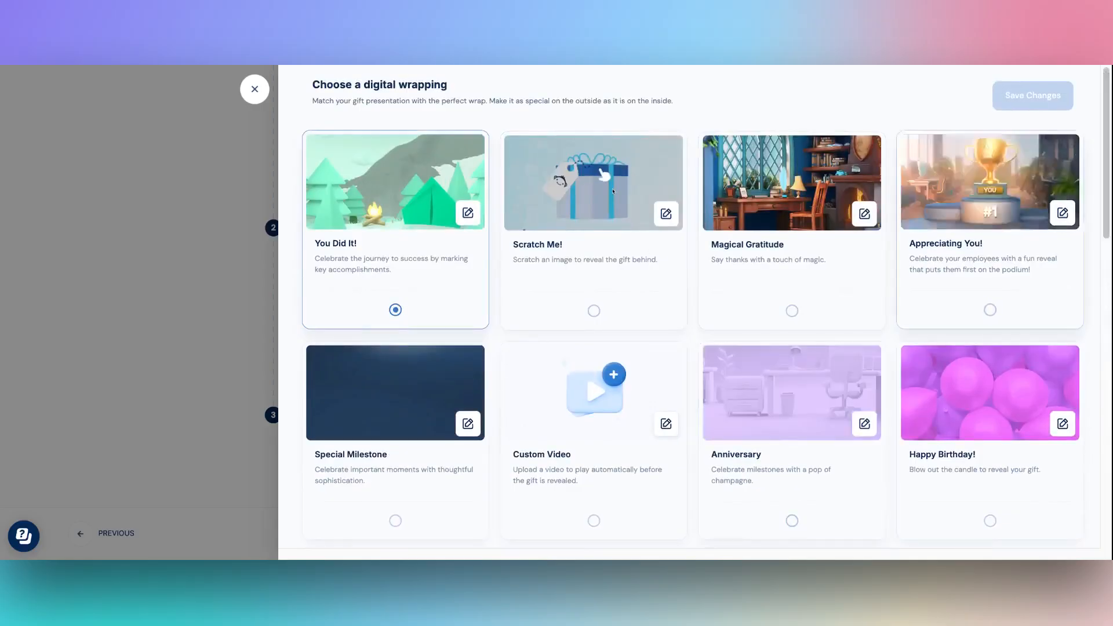
left_click(791, 311)
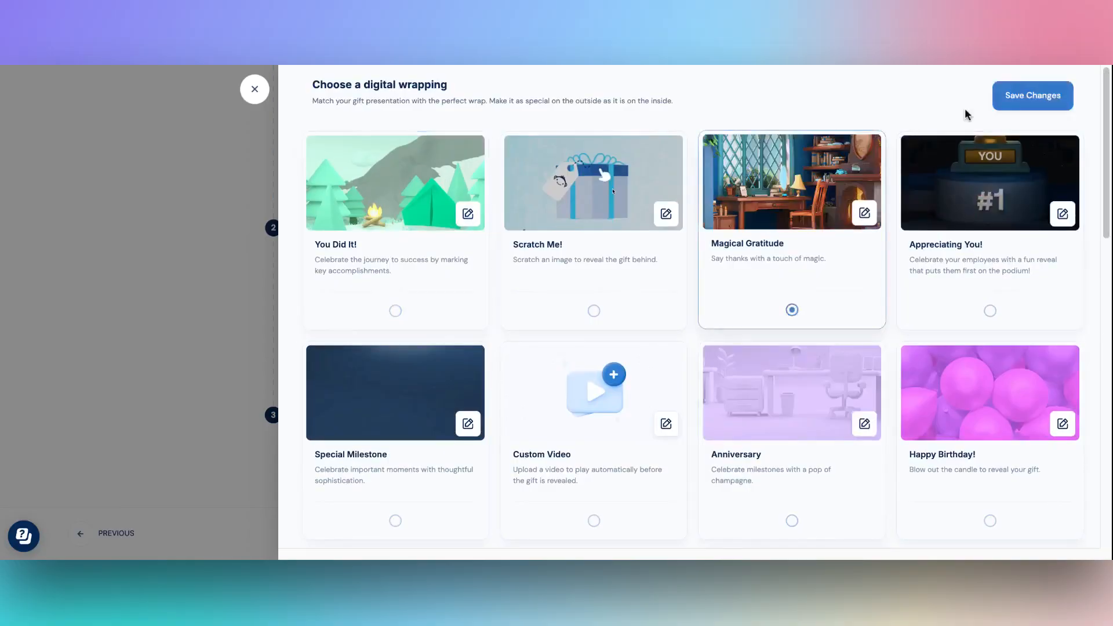
left_click(1033, 108)
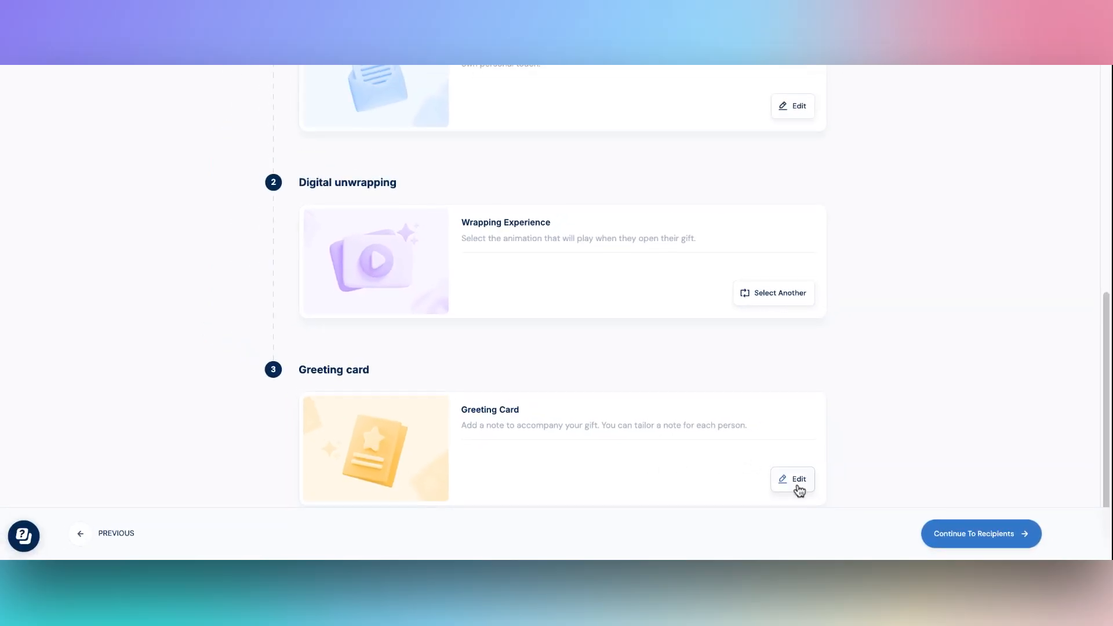
- Open the greeting card editor and proceed to choosing recipients
left_click(798, 491)
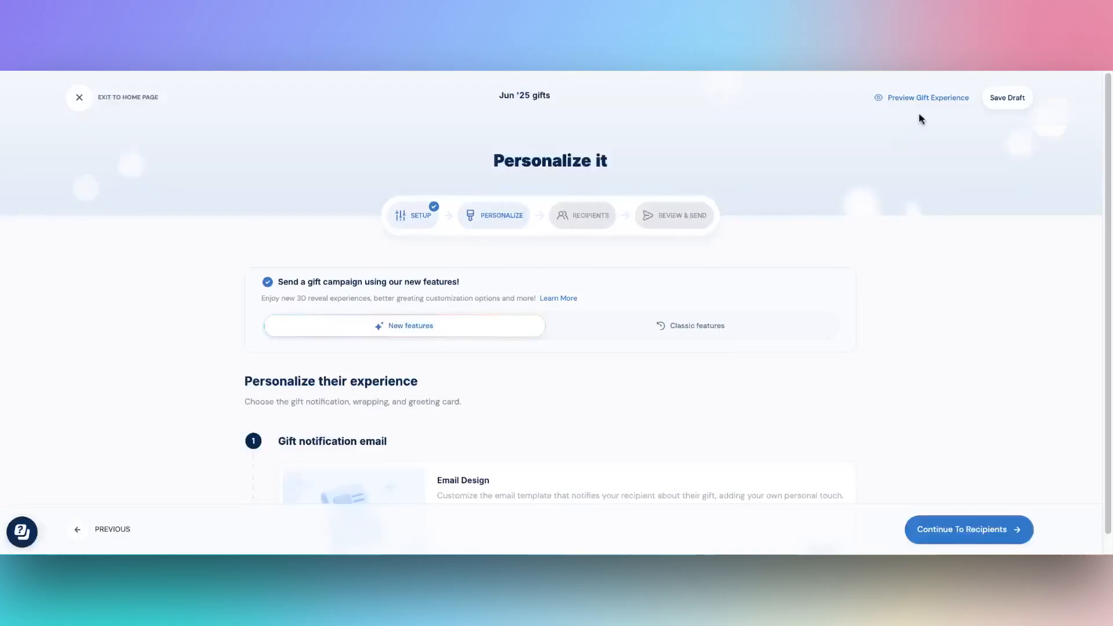
left_click(919, 100)
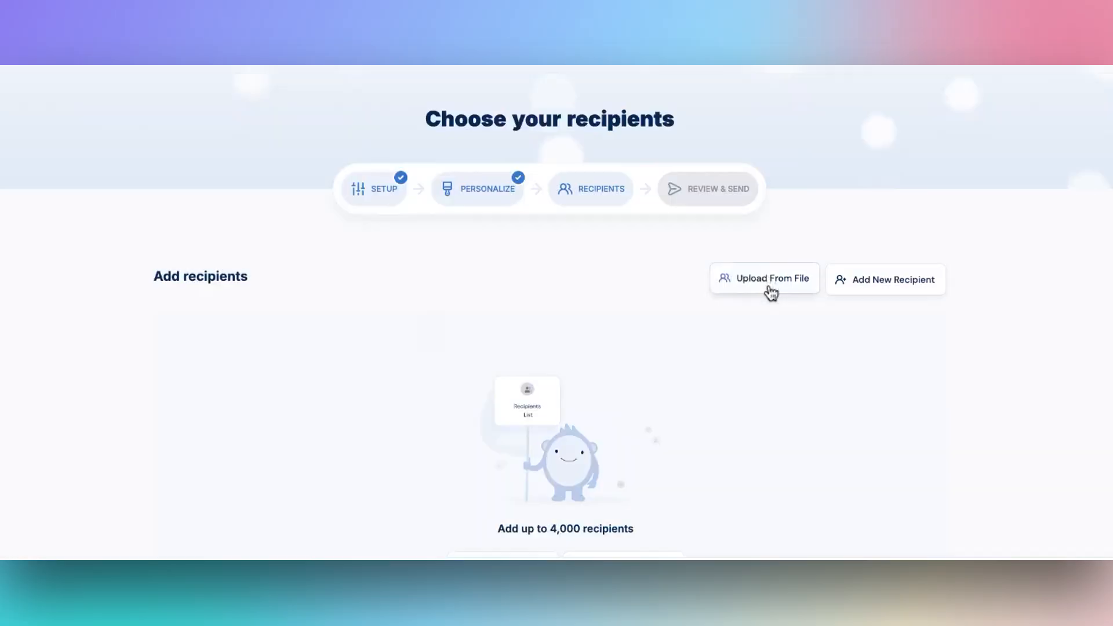
- Add recipients from the existing contacts and select all listed recipients
left_click(771, 289)
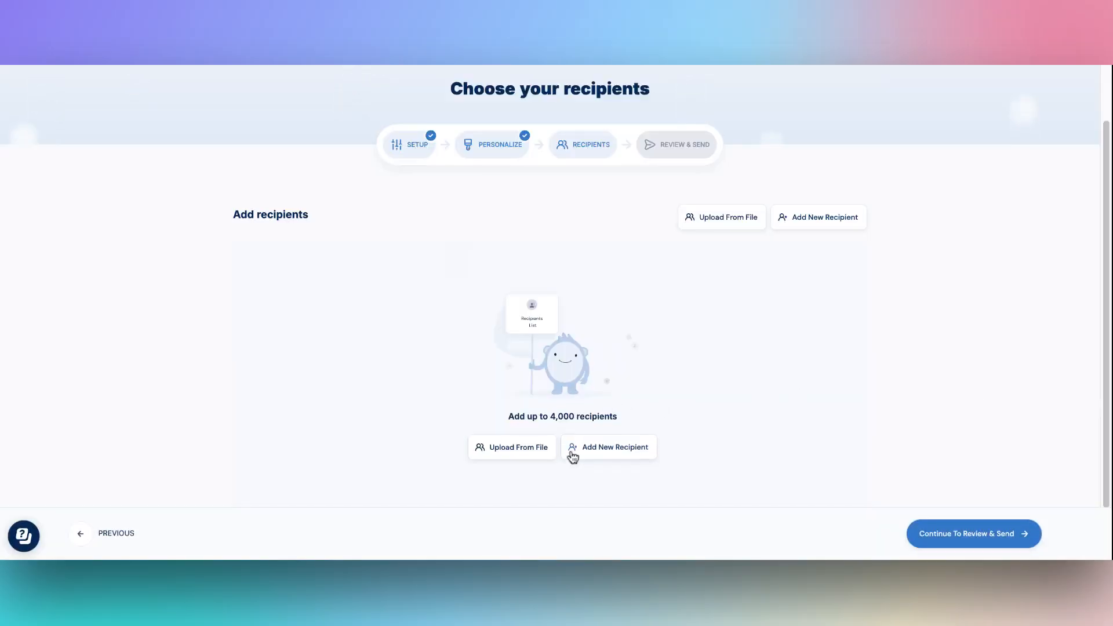
left_click(601, 460)
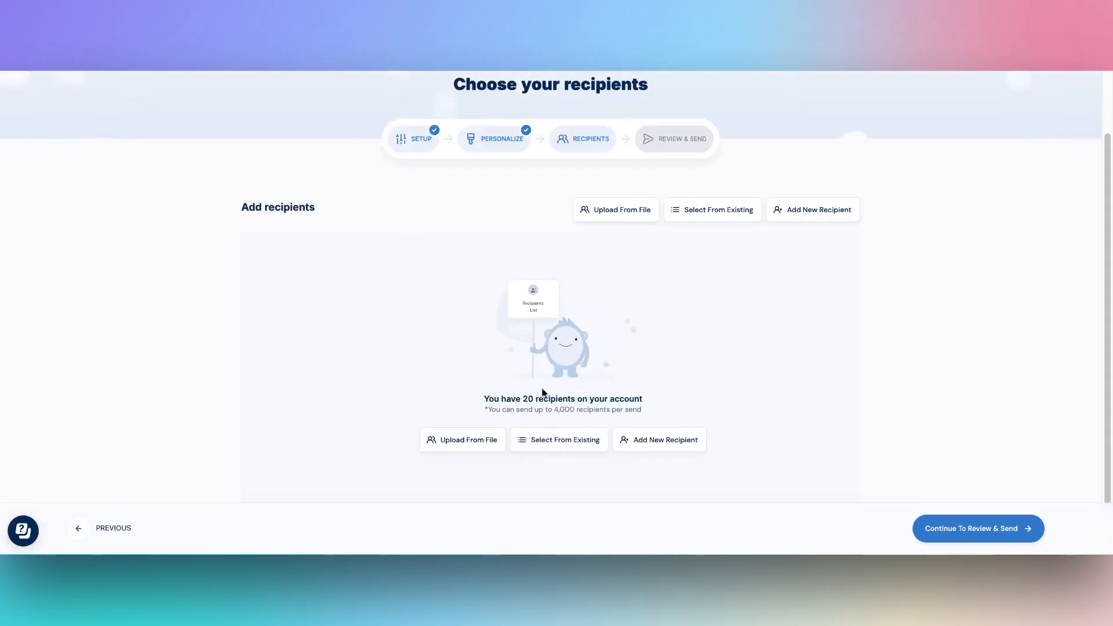
left_click(564, 441)
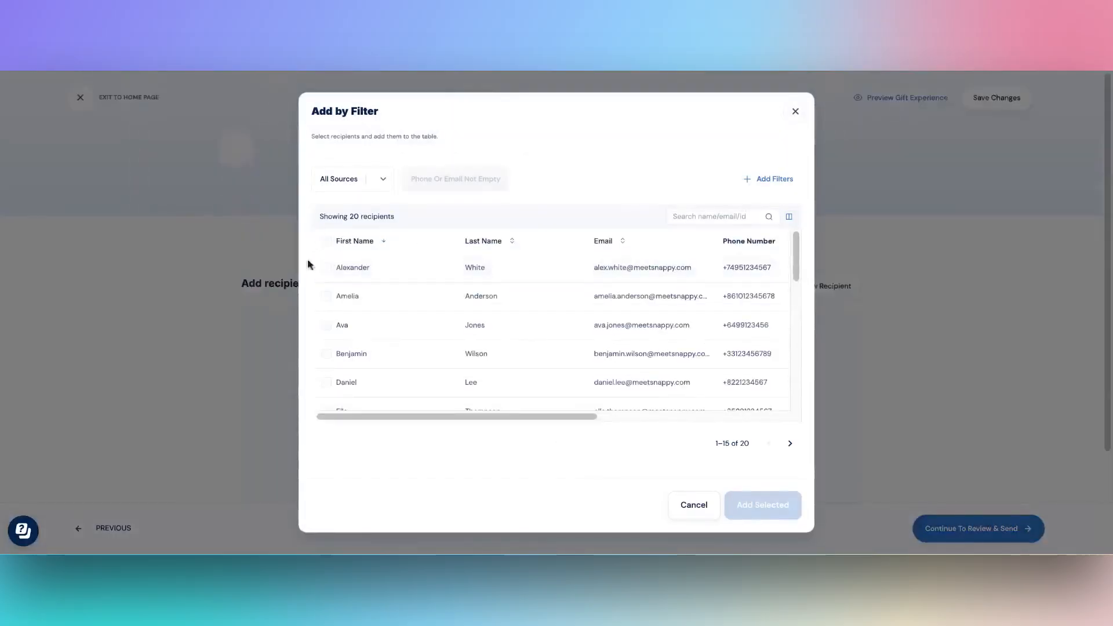
left_click(326, 243)
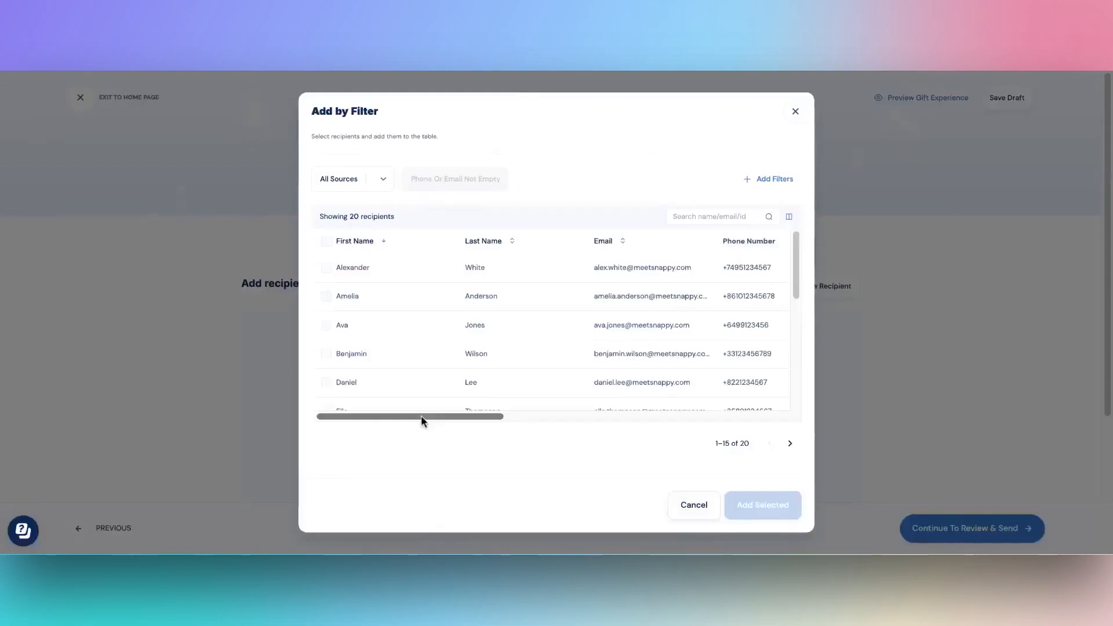
- Scroll across the recipient table columns and open the filter options
left_click_drag(421, 415, 624, 426)
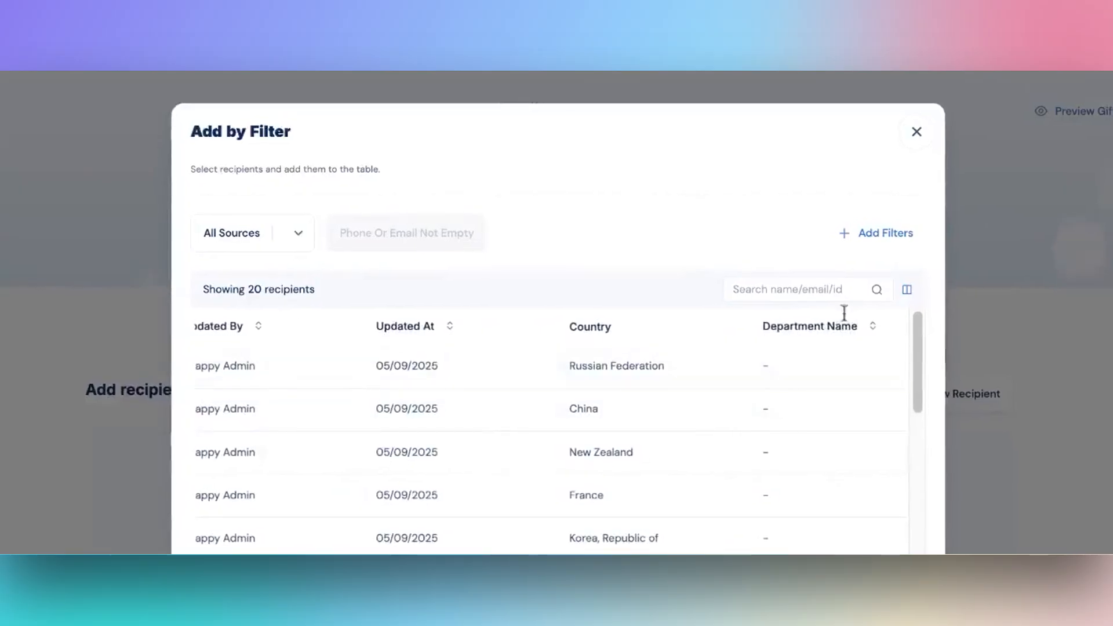
left_click(875, 234)
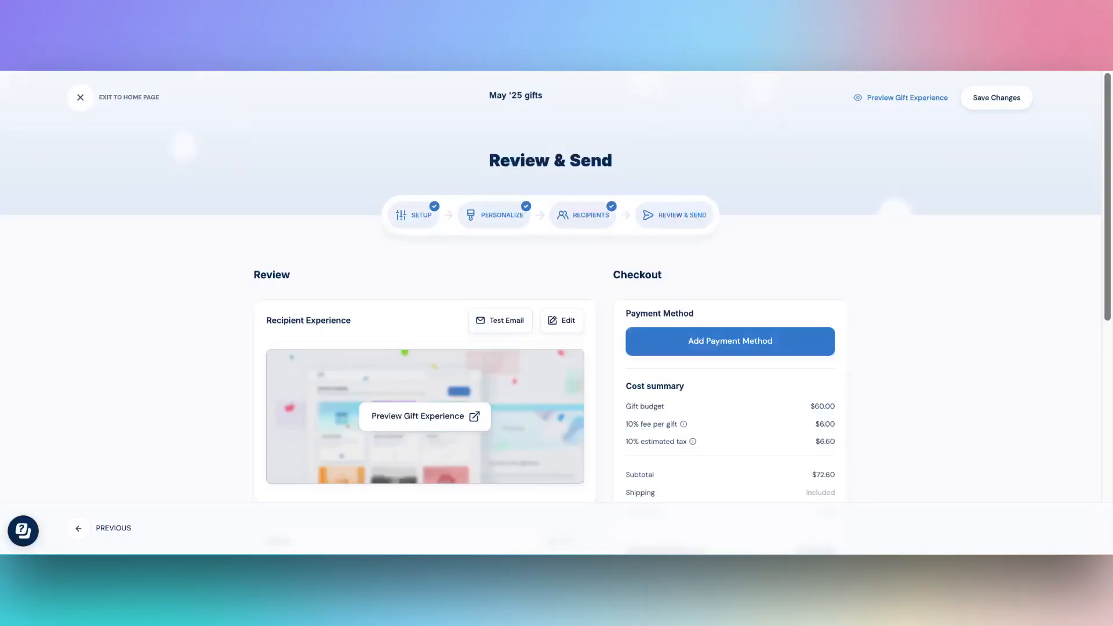
scroll(1095, 371, "down", 5)
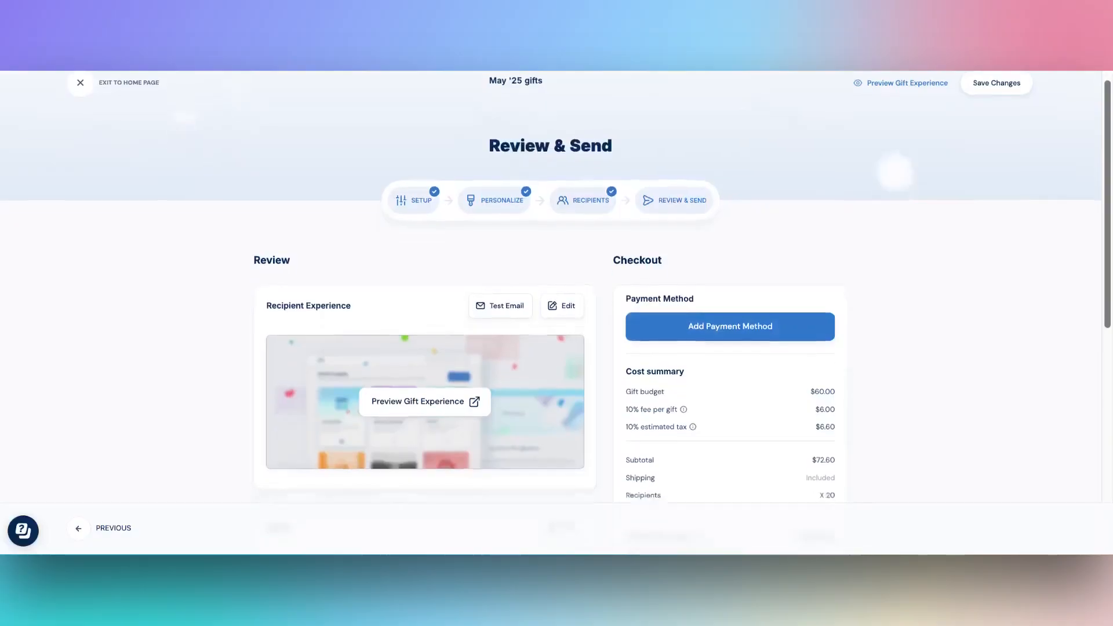
- Review the campaign summary and add a payment method for checkout
scroll(1095, 371, "down", 2)
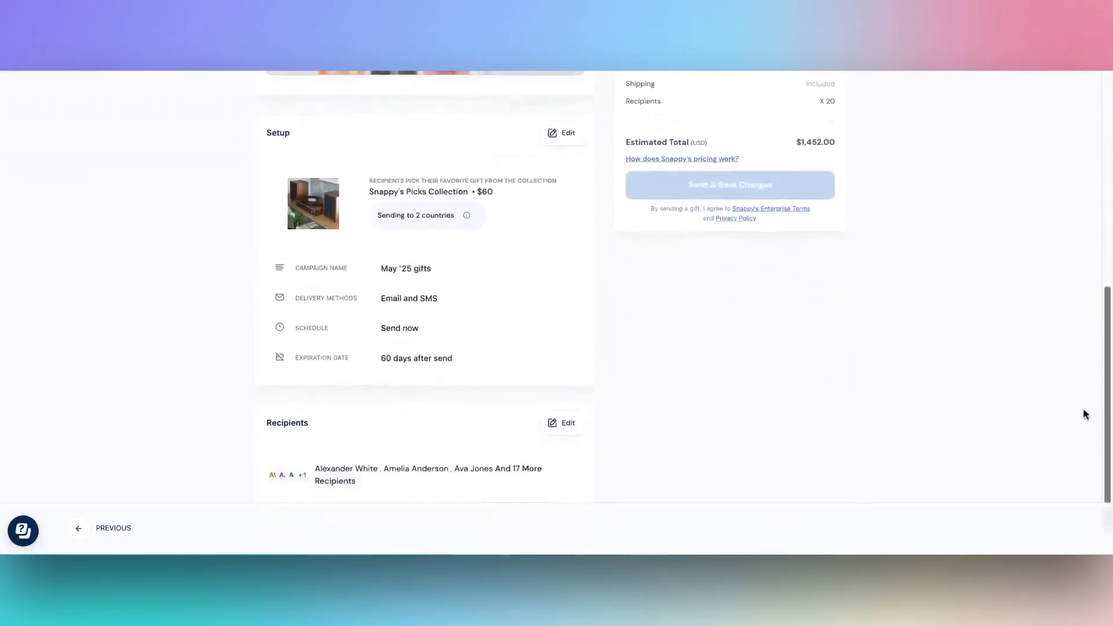
left_click_drag(1087, 418, 1106, 187)
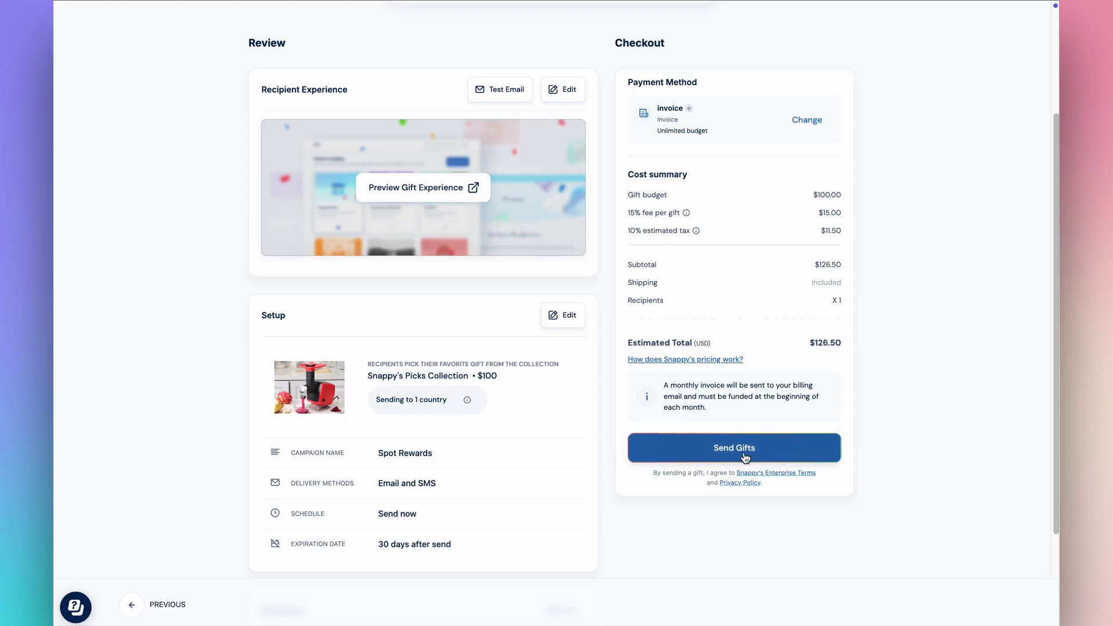
left_click(744, 456)
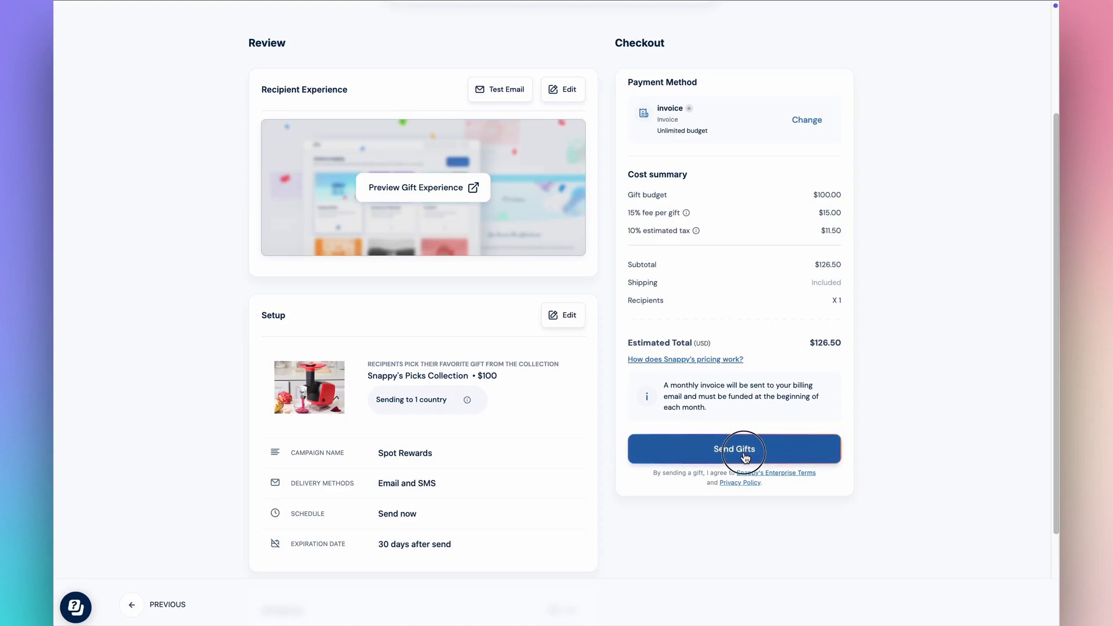